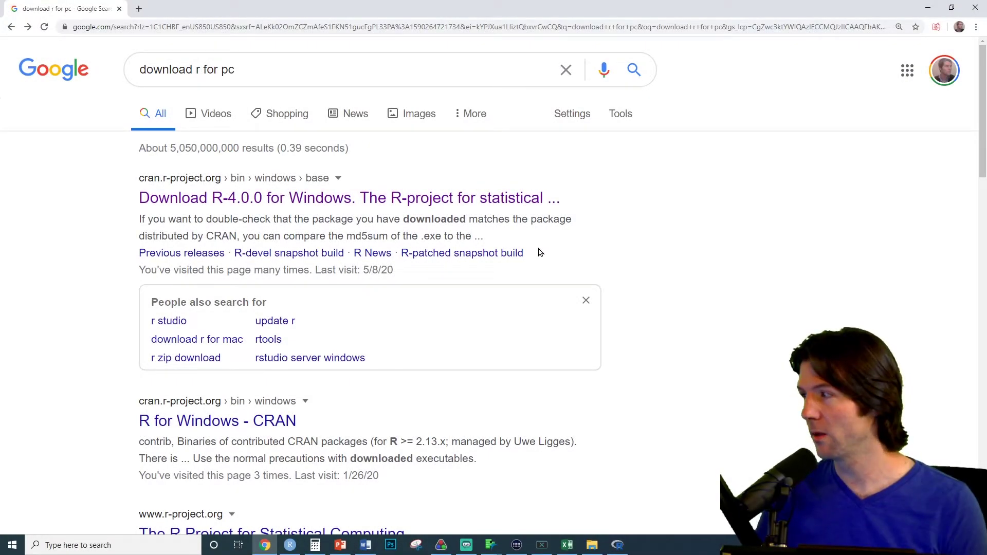
Step: Try an R-for-Mac search, return to the PC results, and view CRAN's R-4.0.0 for Windows page
{"action": "left_click", "coordinate": [274, 70]}
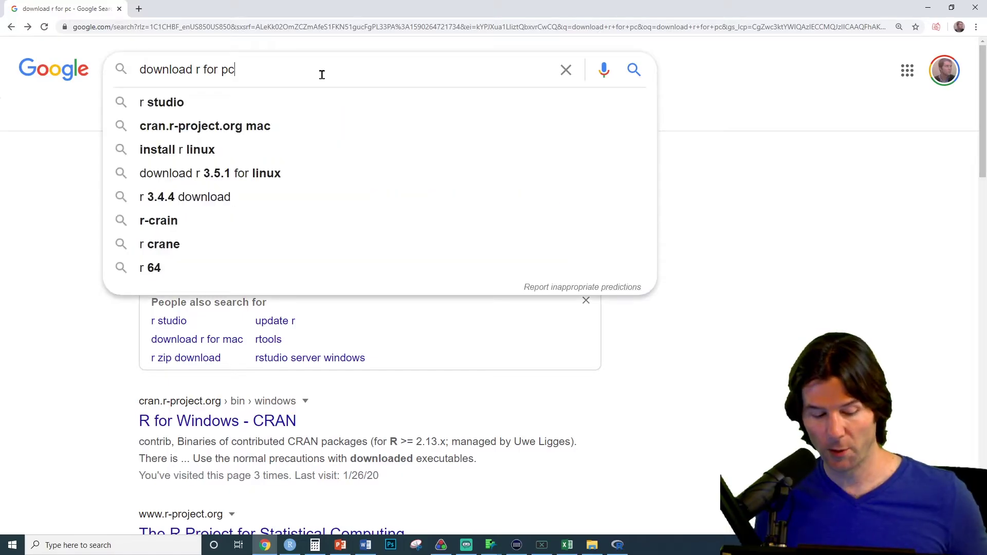
{"action": "key", "text": "BackSpace"}
{"action": "type", "text": "mac"}
{"action": "key", "text": "Return"}
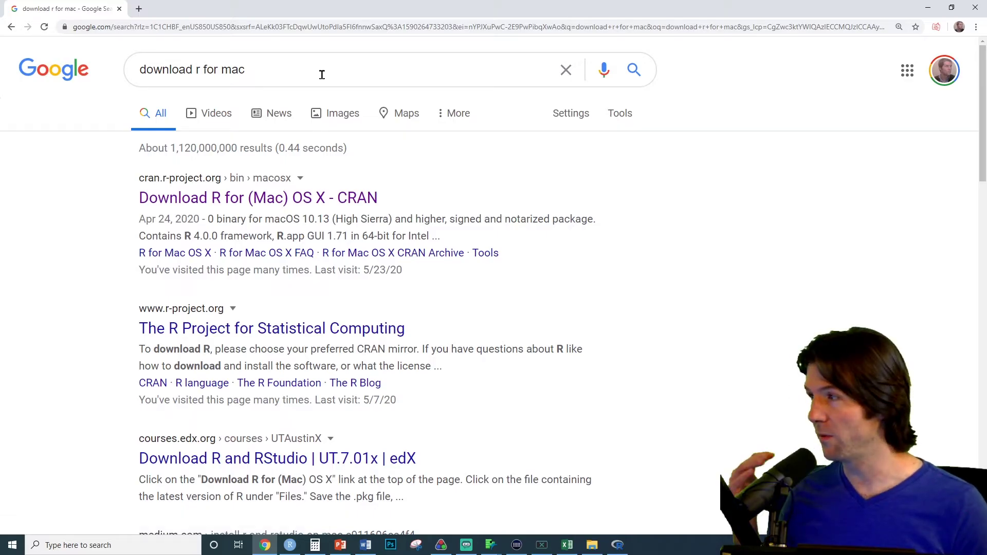
{"action": "left_click", "coordinate": [9, 27]}
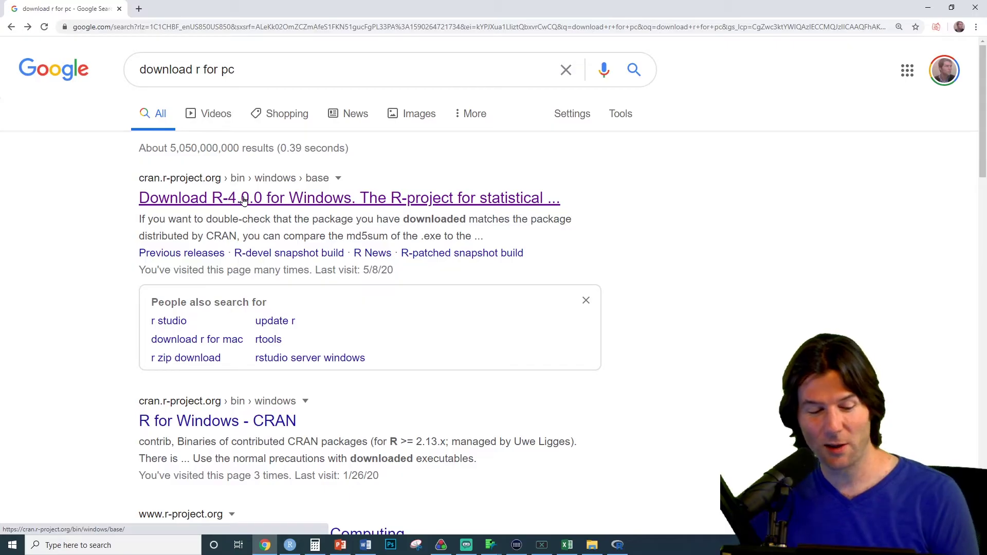
{"action": "left_click", "coordinate": [243, 199]}
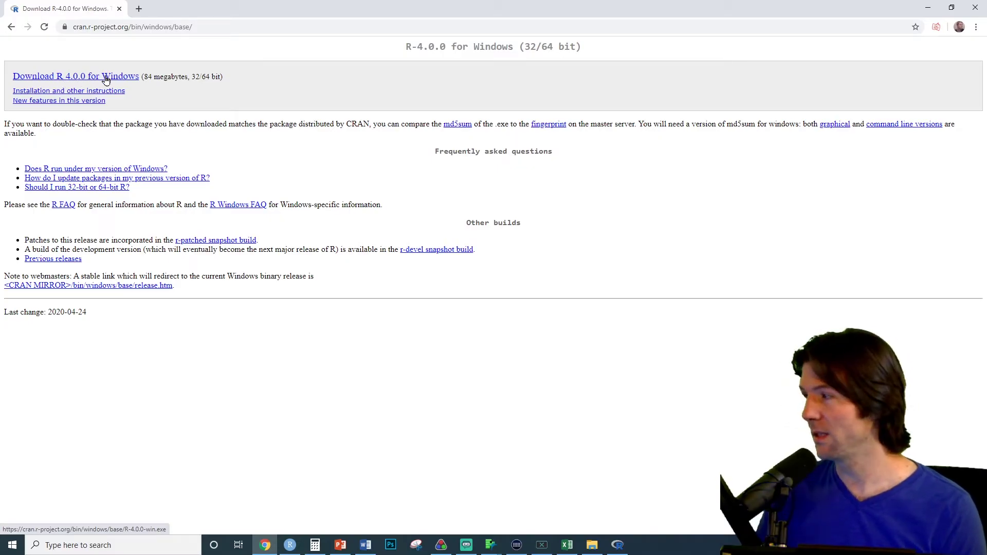
{"action": "left_click", "coordinate": [11, 26]}
Step: Change the Google query to 'download r for mac' and run it
{"action": "left_click", "coordinate": [240, 68]}
{"action": "key", "text": "BackSpace"}
{"action": "key", "text": "BackSpace"}
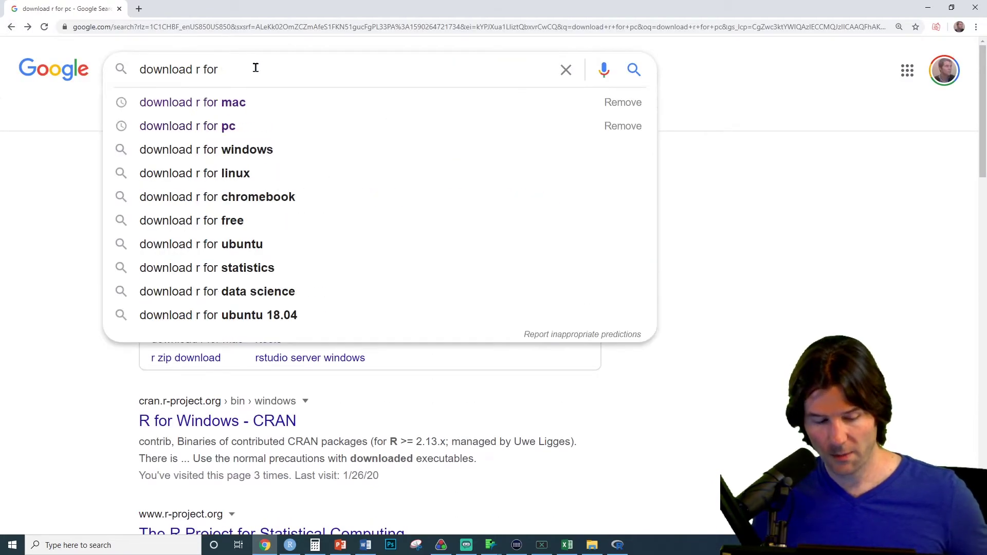
{"action": "type", "text": "mac"}
{"action": "key", "text": "Return"}
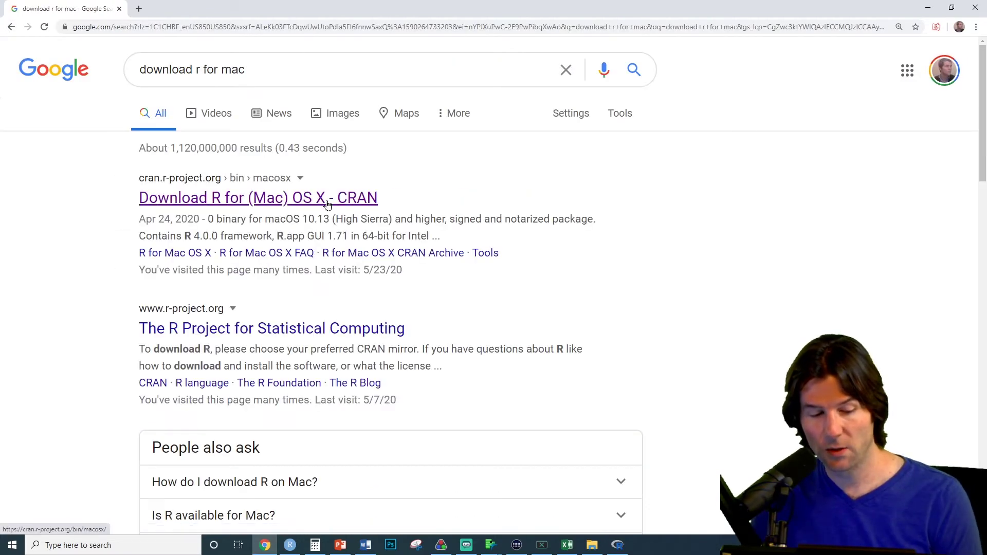
Step: Open the 'Download R for (Mac) OS X - CRAN' result listing R-4.0.0.pkg
{"action": "left_click", "coordinate": [286, 205]}
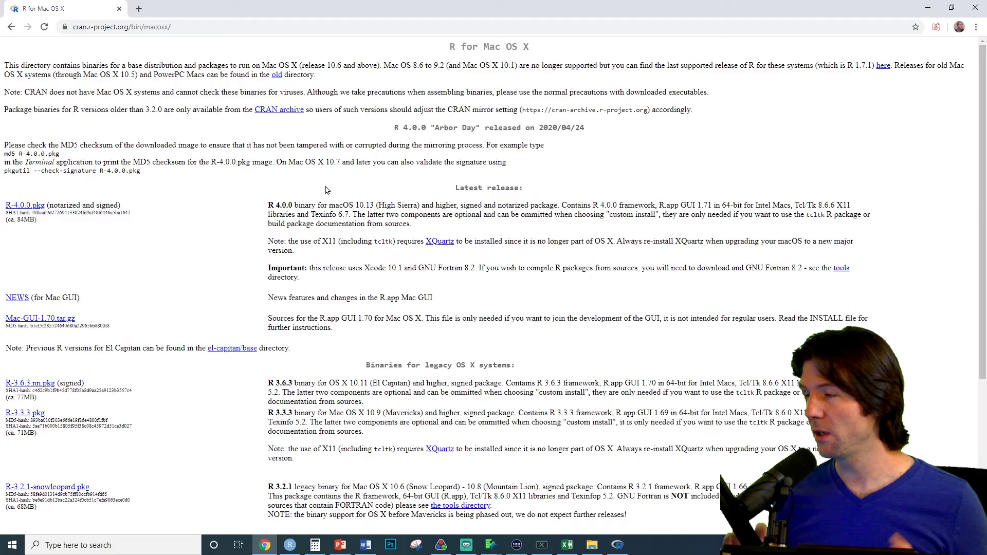
Step: Evaluate 2+2 in the RGui console, then switch over to RStudio
{"action": "left_click", "coordinate": [618, 545]}
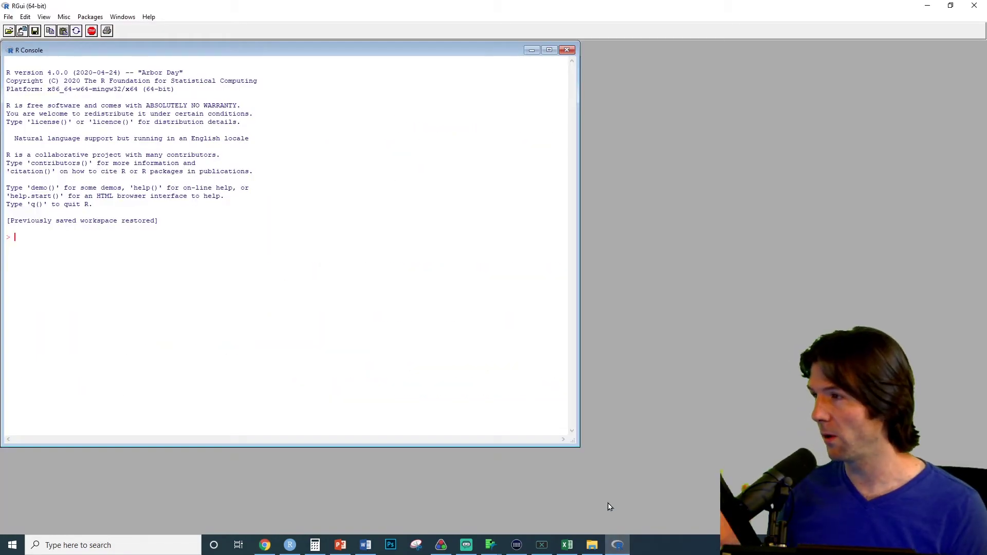
{"action": "type", "text": "1"}
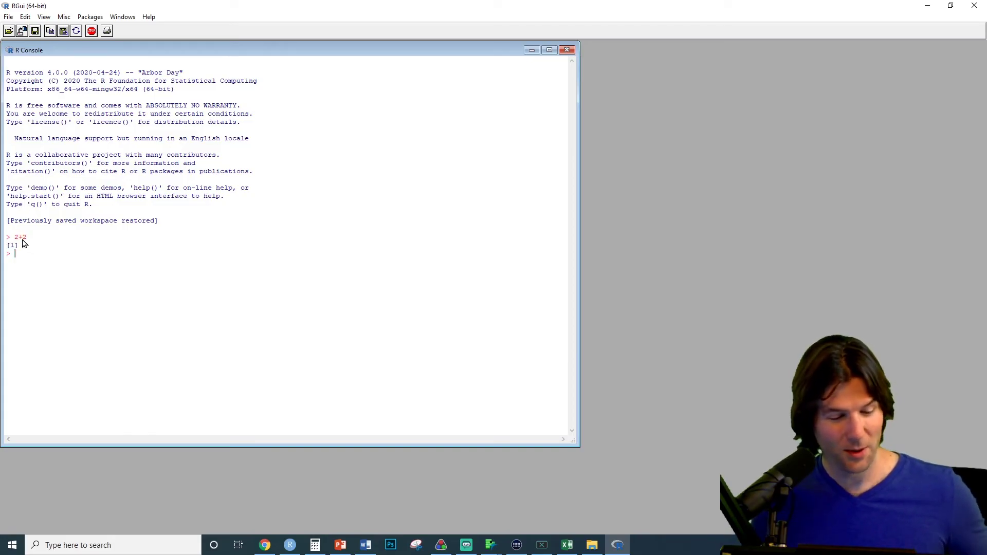
{"action": "left_click", "coordinate": [292, 545]}
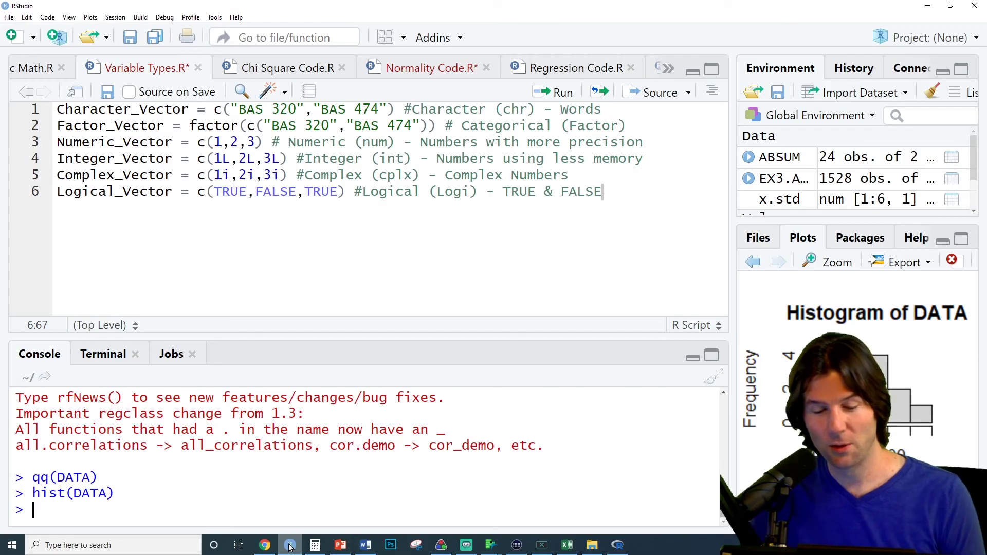